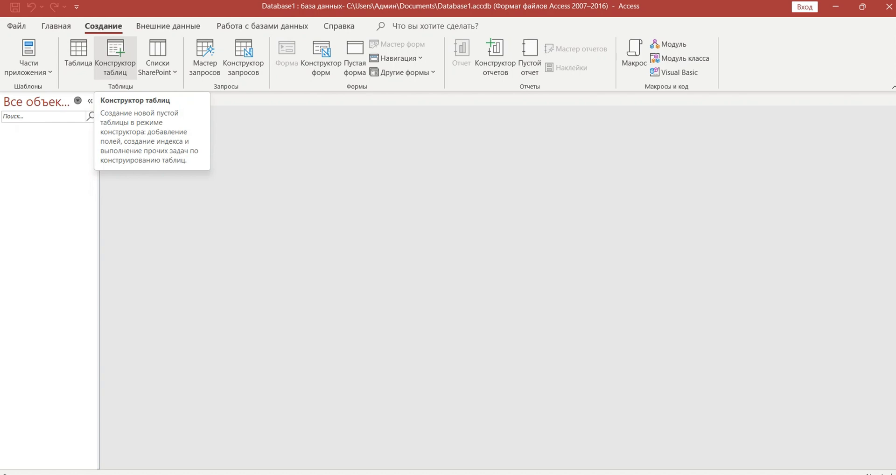
Create a new table in design view with a first field кодАлушы of type Длинный текст
{"action": "left_click", "coordinate": [115, 51]}
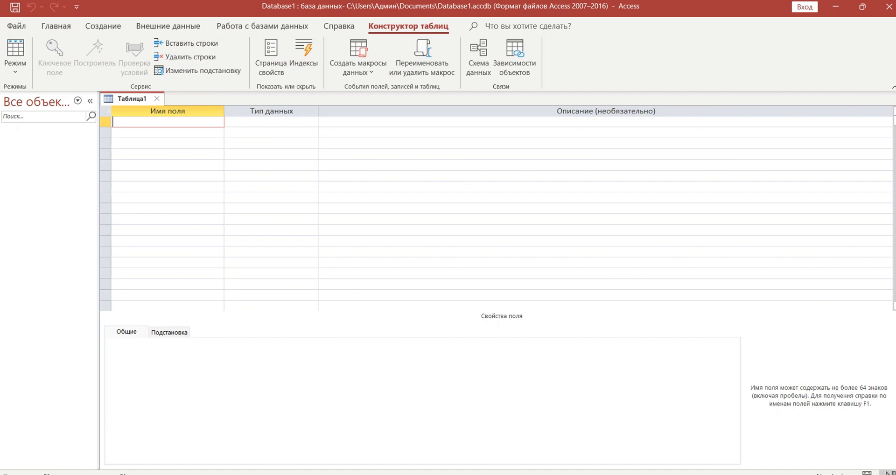
{"action": "type", "text": "код"}
{"action": "type", "text": "Алушы"}
{"action": "key", "text": "Tab"}
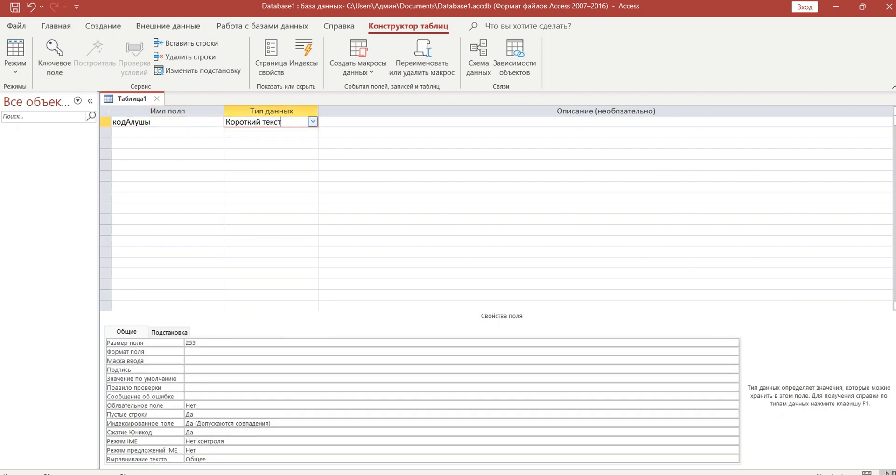
{"action": "key", "text": "alt+Down"}
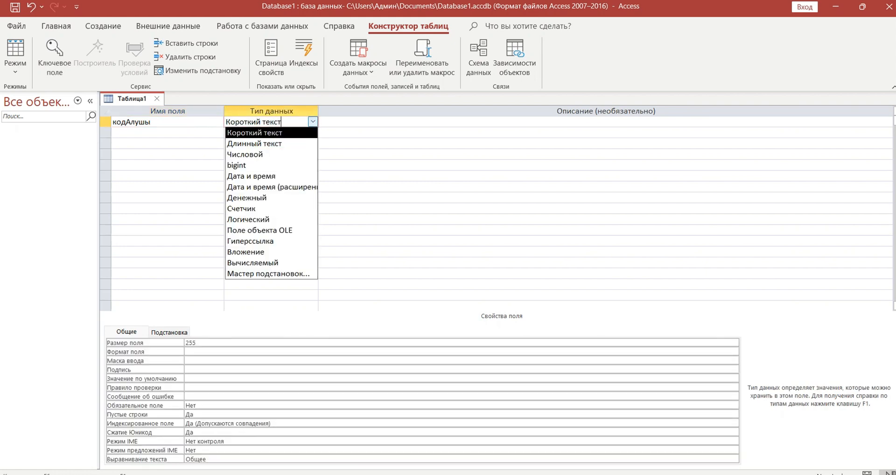
{"action": "key", "text": "Down"}
{"action": "key", "text": "Return"}
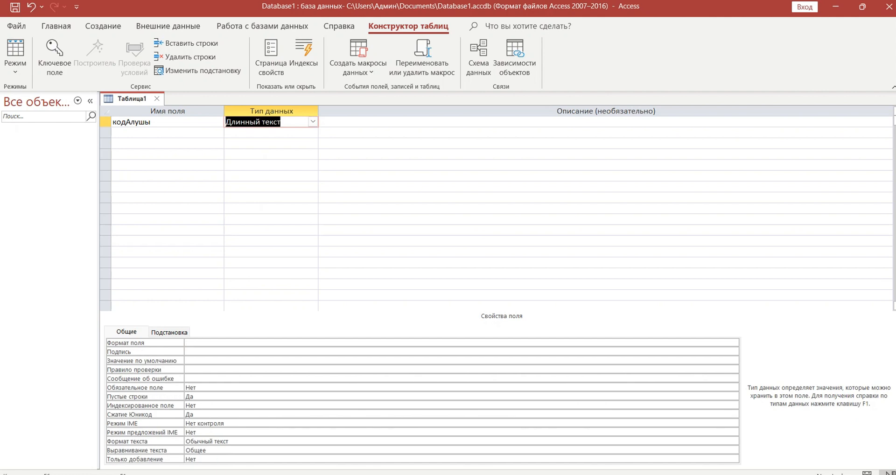
Add the fields Фамилия and Аты to the table, both with the data type Короткий текст
{"action": "left_click", "coordinate": [168, 132]}
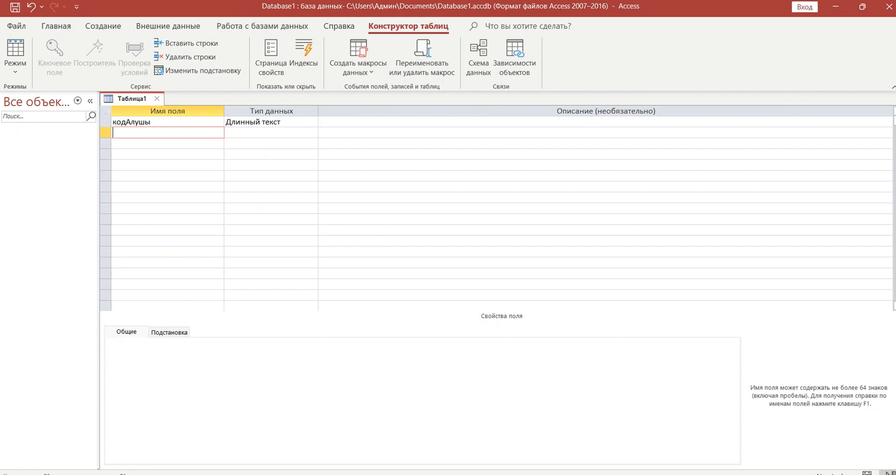
{"action": "type", "text": "Фамилия"}
{"action": "left_click", "coordinate": [257, 132]}
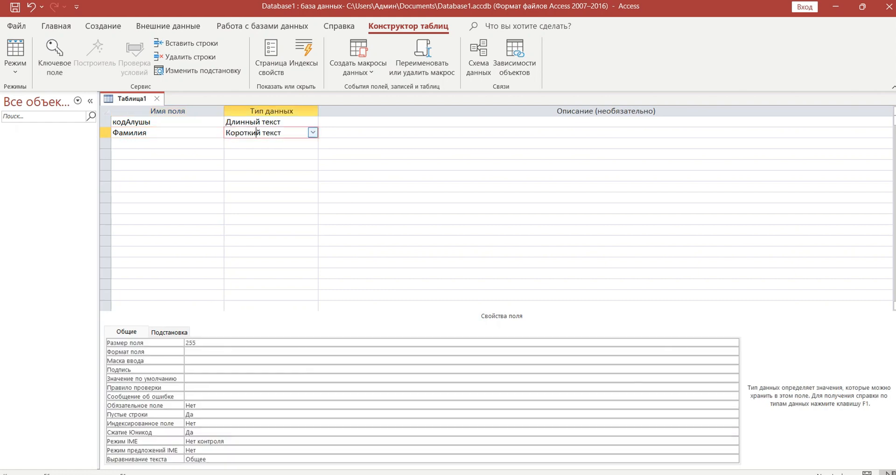
{"action": "left_click", "coordinate": [312, 132]}
{"action": "left_click", "coordinate": [261, 143]}
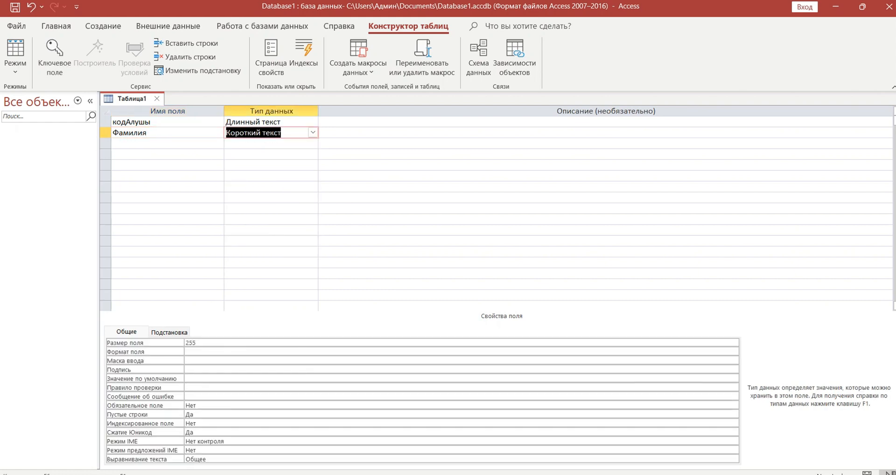
{"action": "left_click", "coordinate": [158, 143]}
{"action": "type", "text": "Аты"}
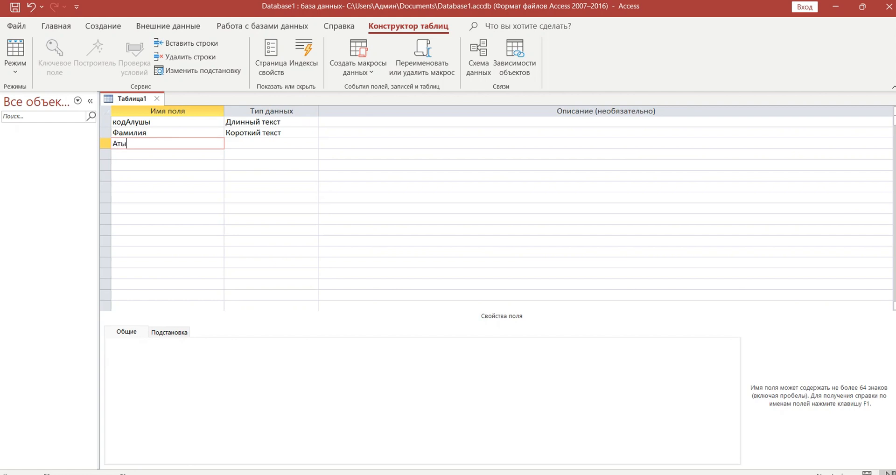
{"action": "left_click", "coordinate": [281, 144]}
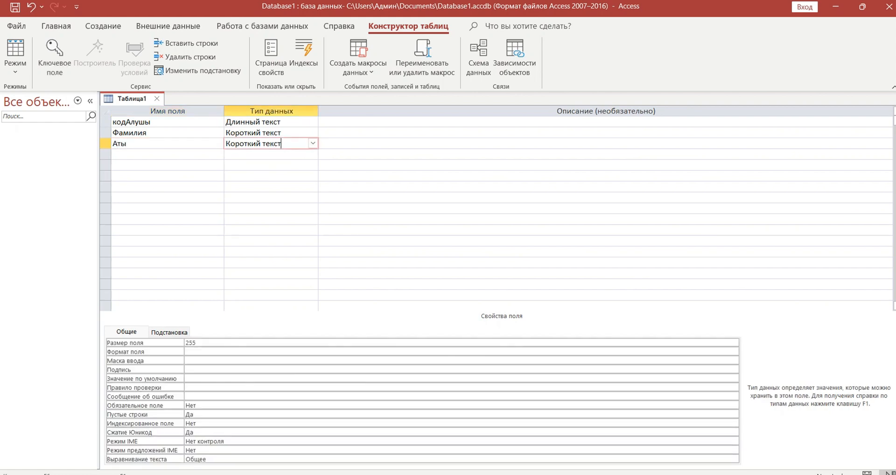
Add the fields Әкесінің аты and Мекен жайы below Аты, both with the data type Короткий текст
{"action": "left_click", "coordinate": [159, 155]}
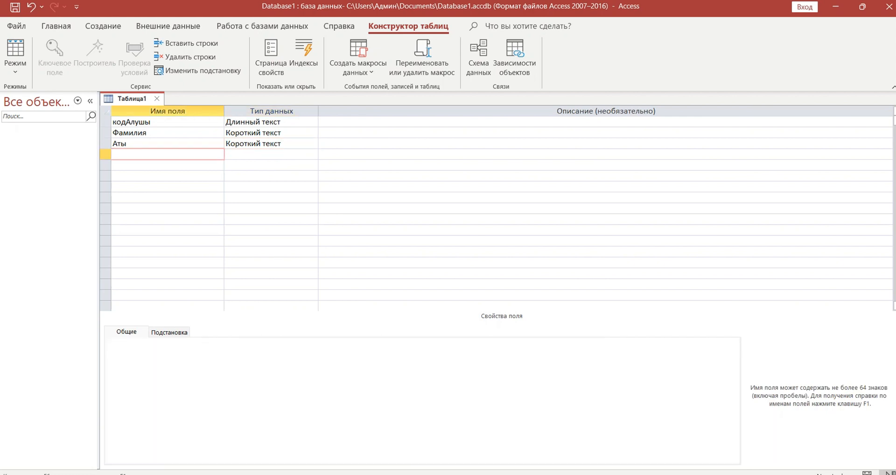
{"action": "type", "text": "Әкесінің аты"}
{"action": "key", "text": "Tab"}
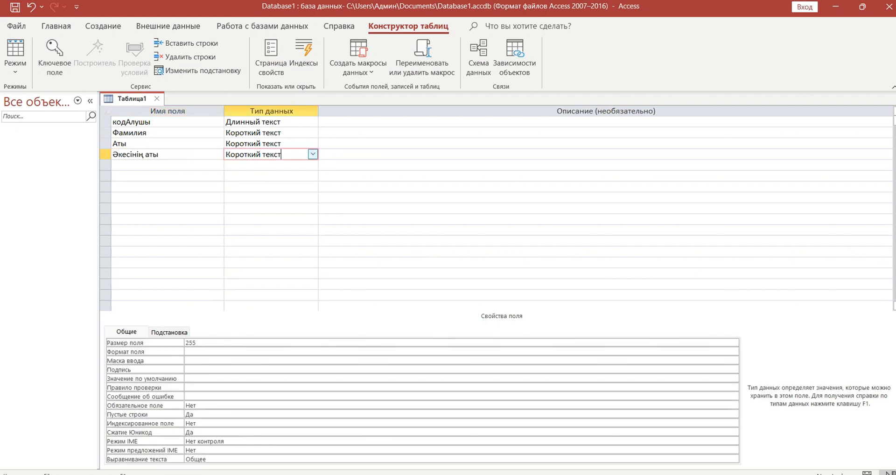
{"action": "key", "text": "Tab"}
{"action": "key", "text": "Tab"}
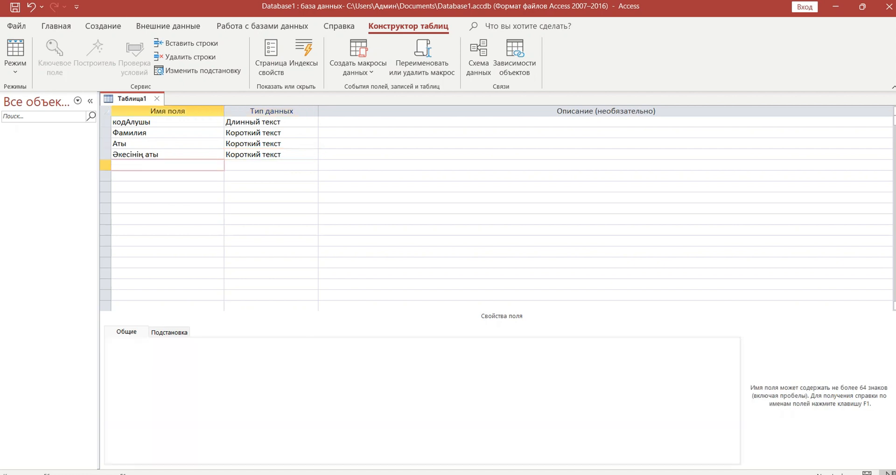
{"action": "type", "text": "Мекен жайы"}
{"action": "left_click", "coordinate": [274, 165]}
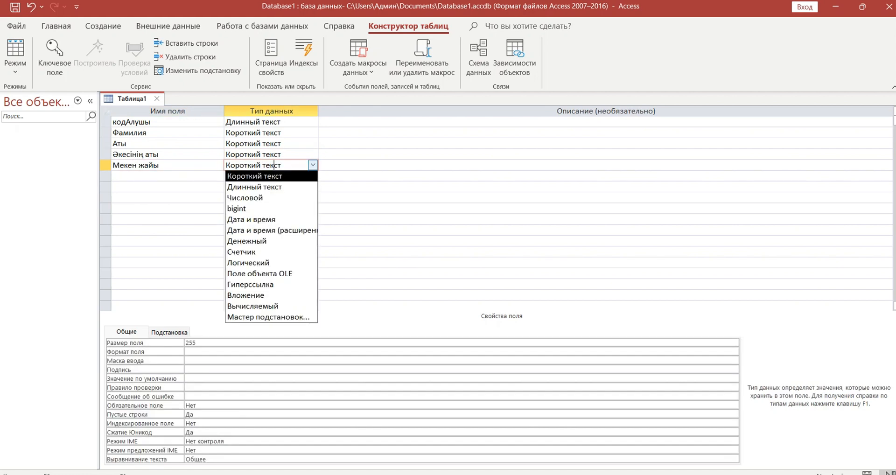
{"action": "left_click", "coordinate": [271, 176]}
Add a field Телефон of type Числовой and a field Права алу күні of type Дата и время
{"action": "left_click", "coordinate": [163, 176]}
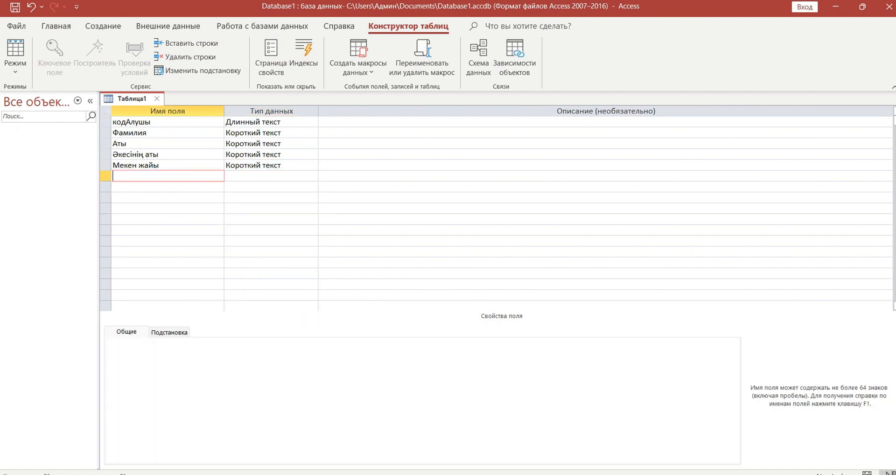
{"action": "type", "text": "Телефон"}
{"action": "left_click", "coordinate": [313, 175]}
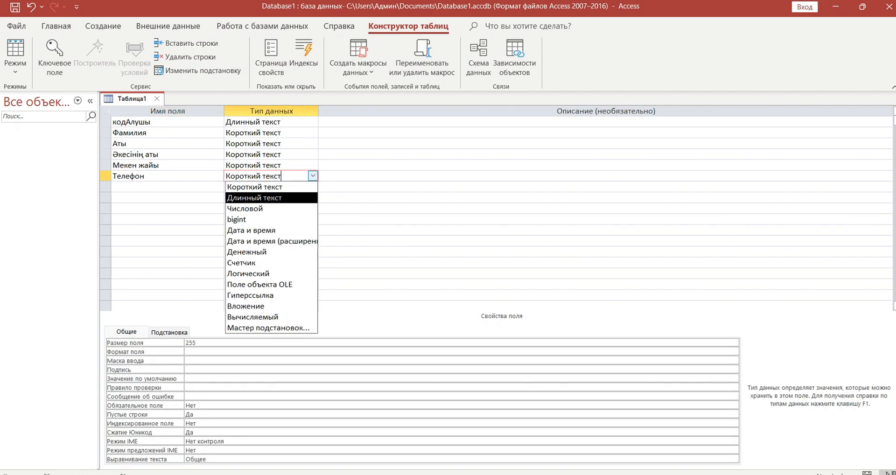
{"action": "left_click", "coordinate": [261, 208]}
{"action": "left_click", "coordinate": [168, 187]}
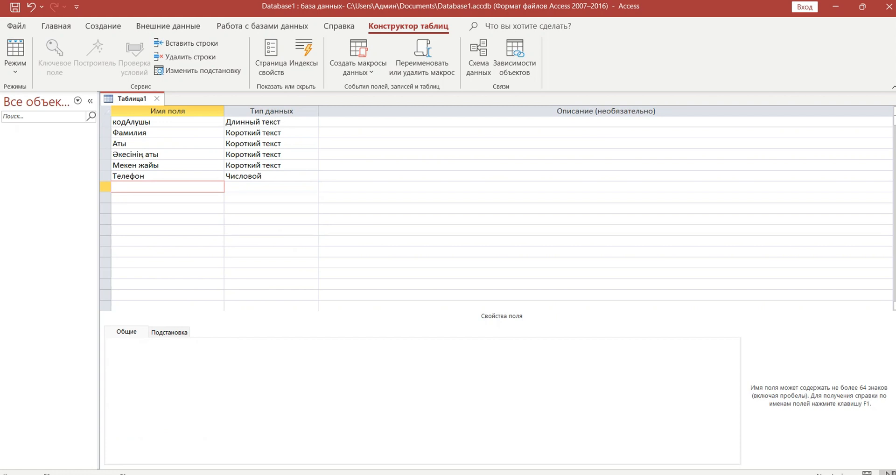
{"action": "type", "text": "Права алу күні"}
{"action": "left_click", "coordinate": [243, 187]}
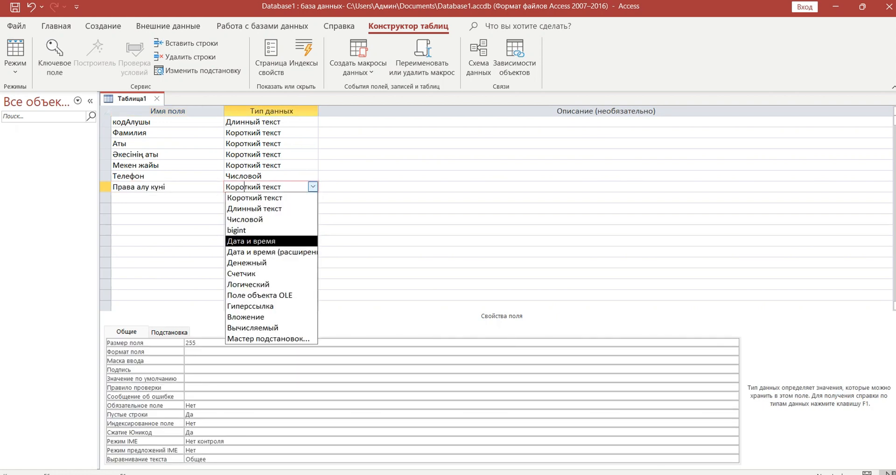
{"action": "left_click", "coordinate": [251, 241]}
{"action": "left_click", "coordinate": [251, 240]}
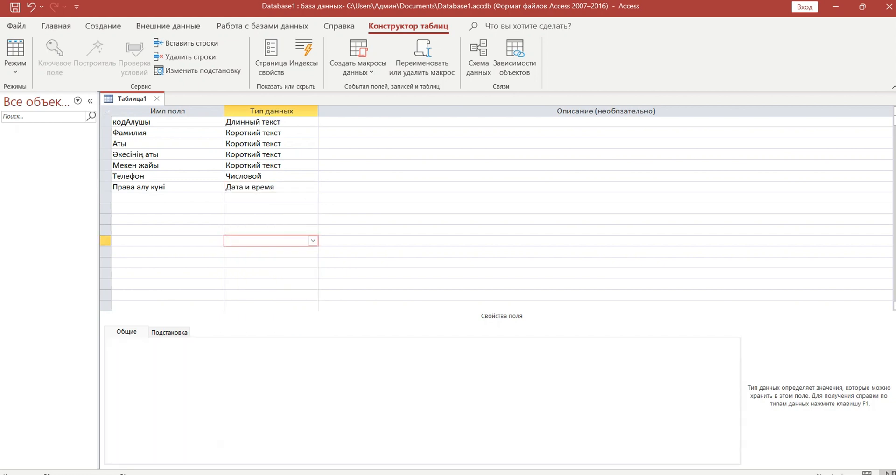
{"action": "left_click", "coordinate": [254, 208]}
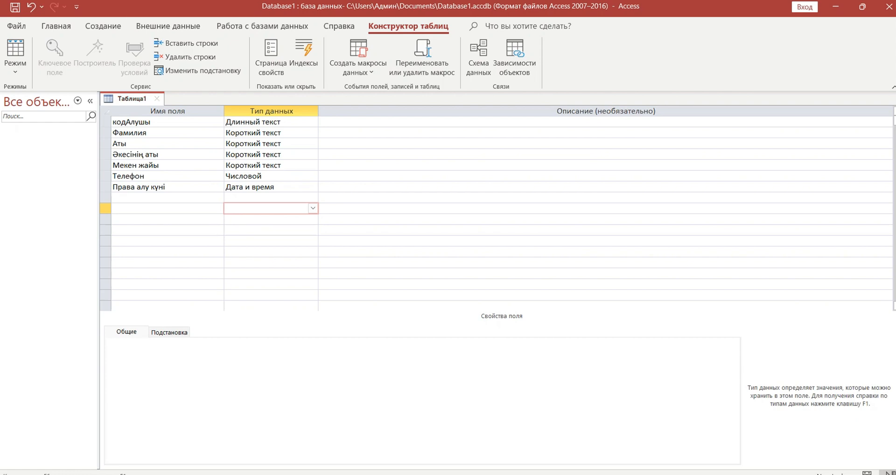
Close the table design, saving the table as Авто иесі and letting a key field be created
{"action": "left_click", "coordinate": [157, 98]}
{"action": "key", "text": "Return"}
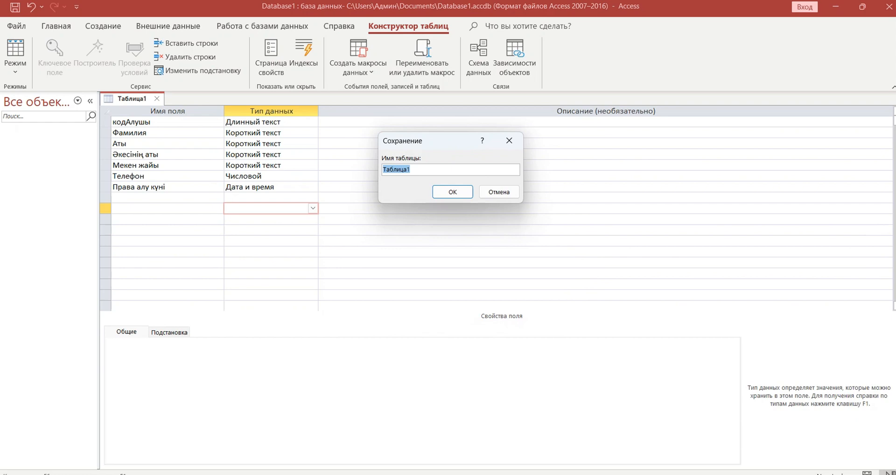
{"action": "type", "text": "Авто иесі"}
{"action": "key", "text": "Return"}
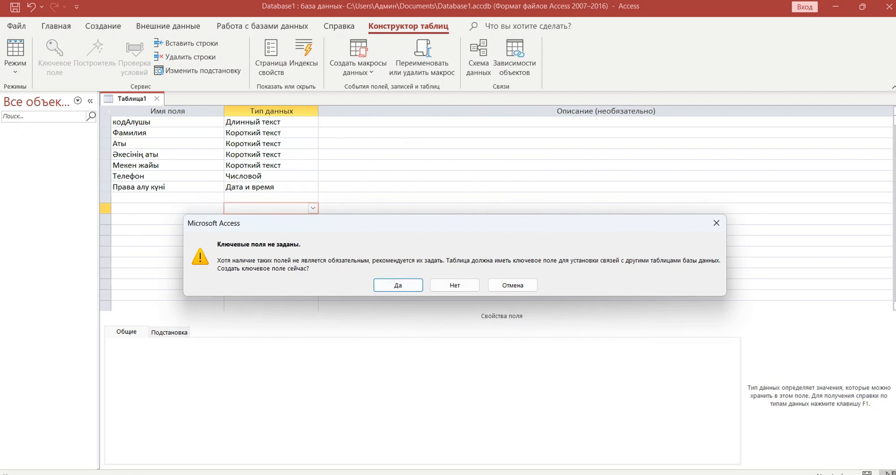
{"action": "key", "text": "Return"}
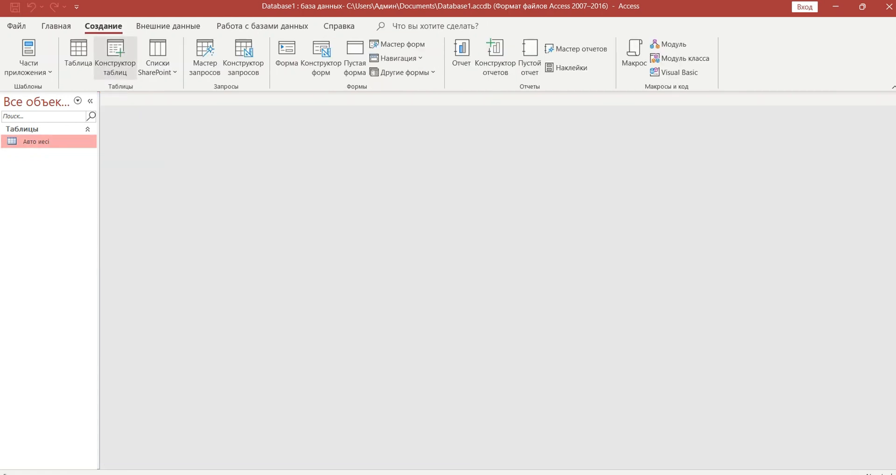
Create a second table in design view with a first field кодАвто of type Короткий текст
{"action": "left_click", "coordinate": [116, 56]}
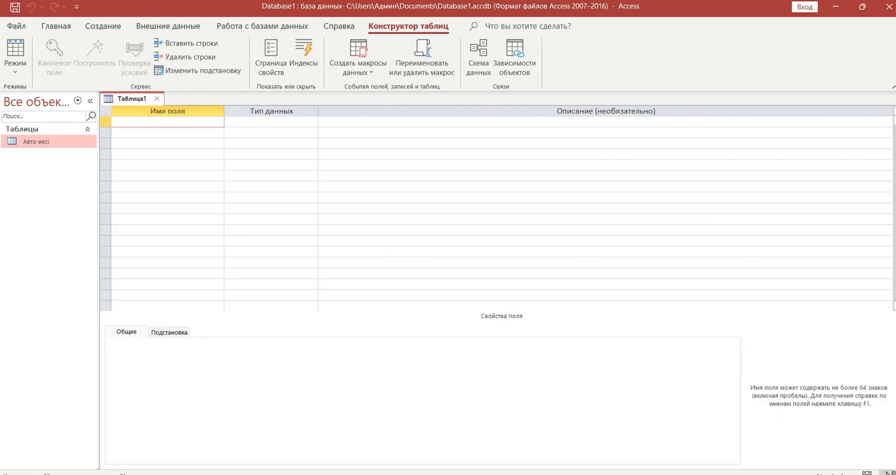
{"action": "type", "text": "кодАвто"}
{"action": "key", "text": "Tab"}
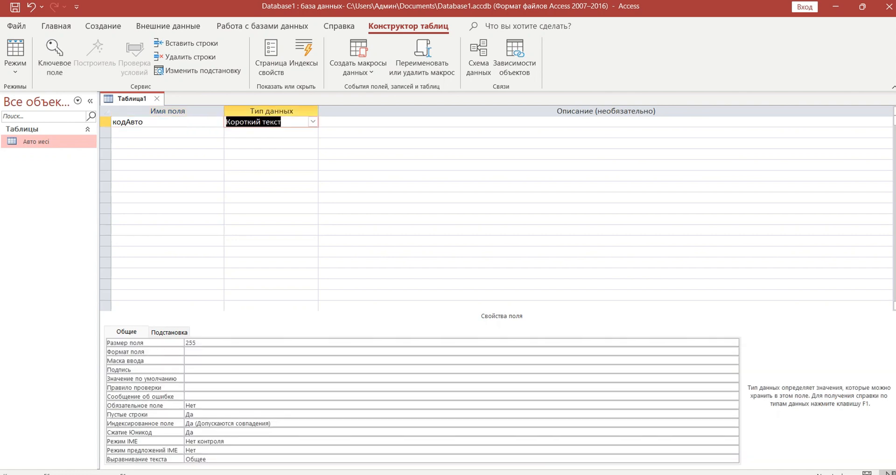
{"action": "key", "text": "Tab"}
{"action": "key", "text": "Tab"}
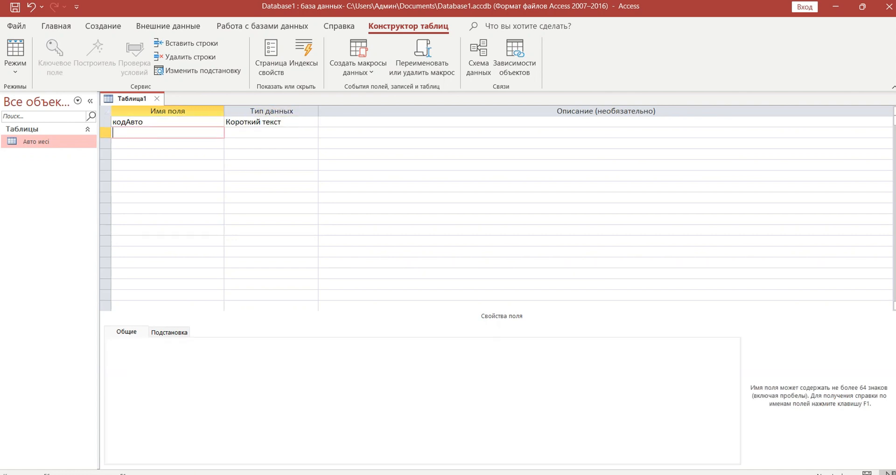
Add a field номер below кодАвто and set its data type to Числовой
{"action": "type", "text": "номе"}
{"action": "type", "text": "р"}
{"action": "key", "text": "Tab"}
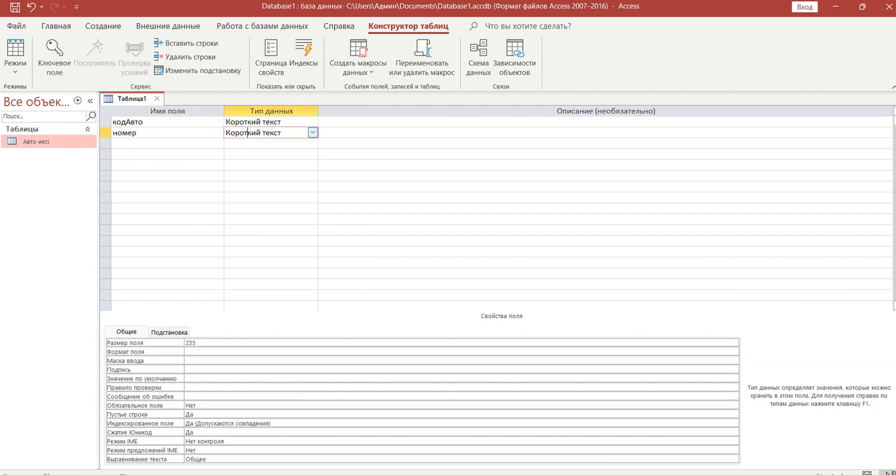
{"action": "key", "text": "Tab"}
{"action": "left_click", "coordinate": [312, 132]}
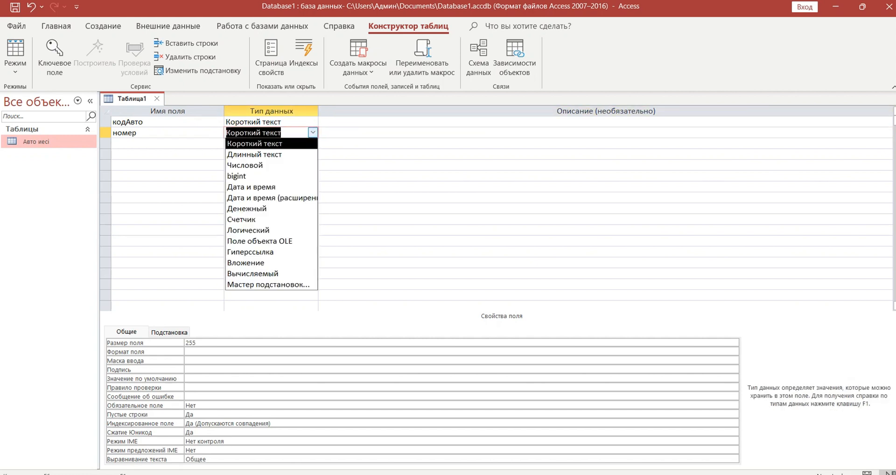
{"action": "left_click", "coordinate": [245, 165]}
Add the fields марка and түс below номер, both with the data type Короткий текст
{"action": "left_click", "coordinate": [168, 144]}
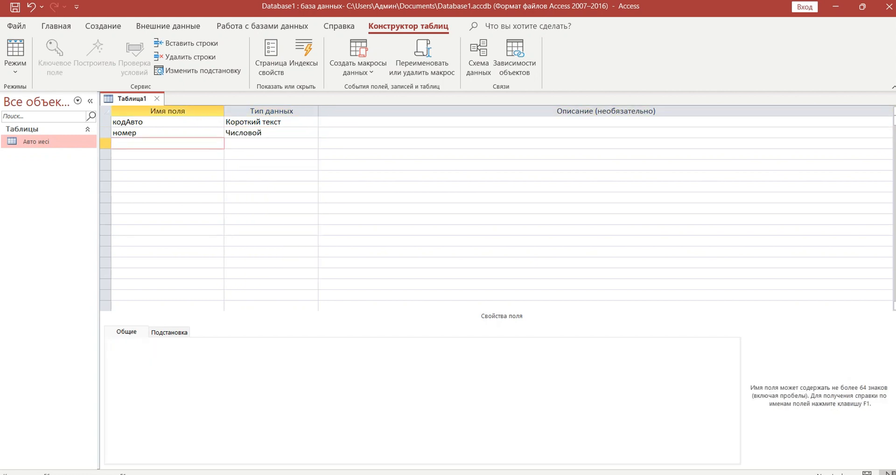
{"action": "type", "text": "марка"}
{"action": "left_click", "coordinate": [270, 144]}
{"action": "left_click", "coordinate": [167, 155]}
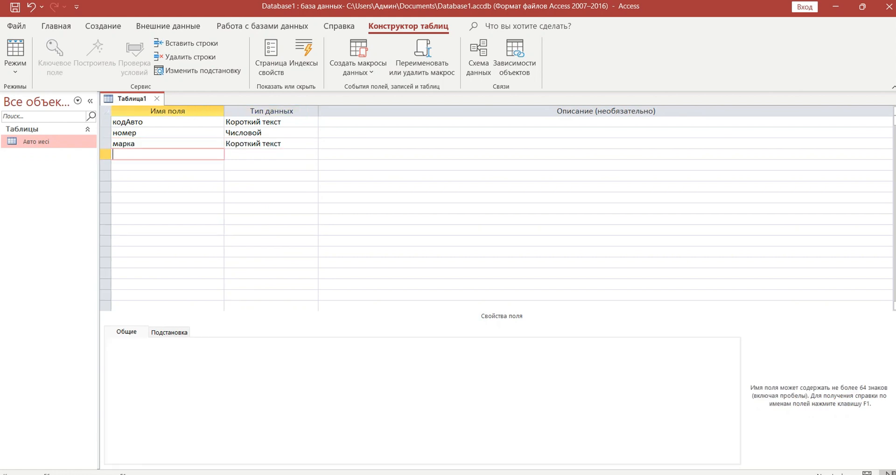
{"action": "type", "text": "ту"}
{"action": "type", "text": "с"}
Add a field құны below түс and set its data type to Денежный
{"action": "left_click", "coordinate": [168, 165]}
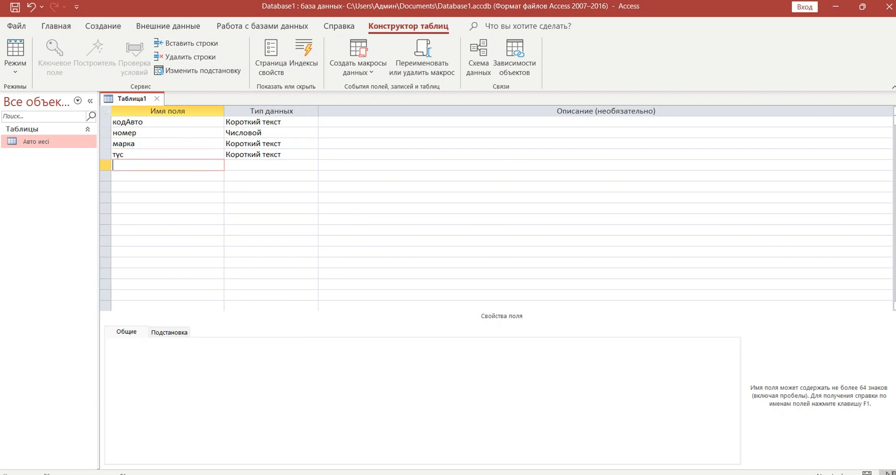
{"action": "type", "text": "қу"}
{"action": "type", "text": "ны"}
{"action": "key", "text": "Tab"}
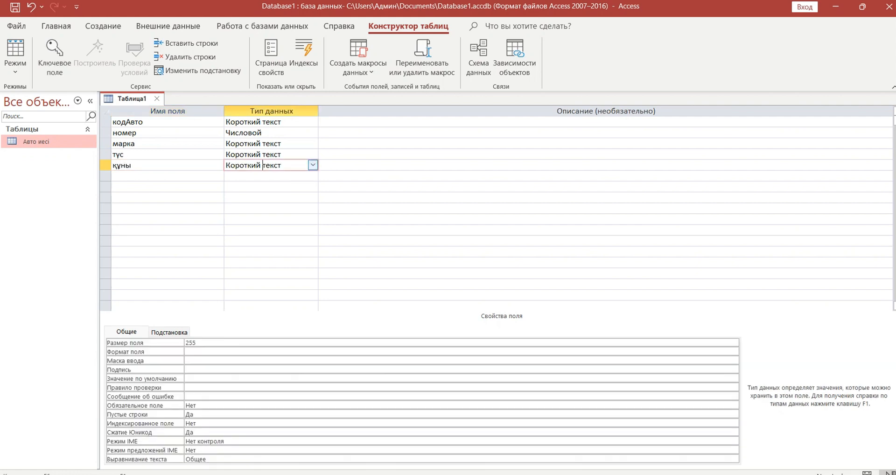
{"action": "key", "text": "alt+Down"}
{"action": "key", "text": "Down"}
{"action": "key", "text": "Down"}
{"action": "key", "text": "Down"}
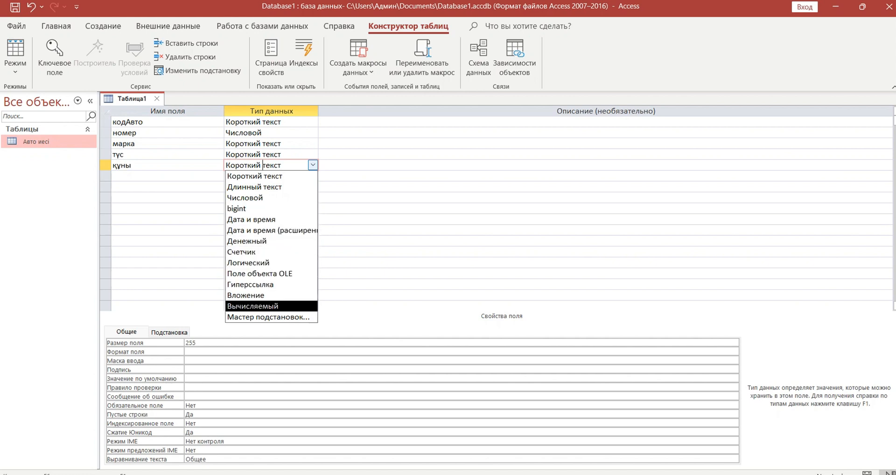
{"action": "left_click", "coordinate": [261, 241]}
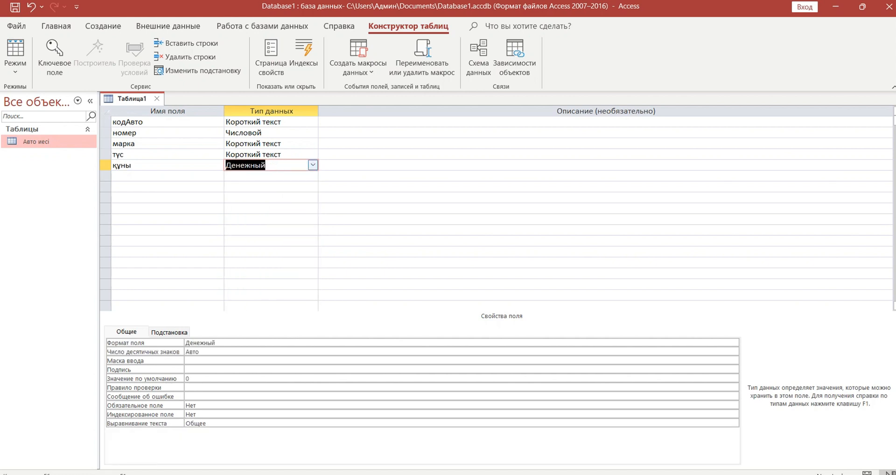
Add a field шыққан жылы below құны and set its data type to Дата и время
{"action": "key", "text": "Tab"}
{"action": "key", "text": "Tab"}
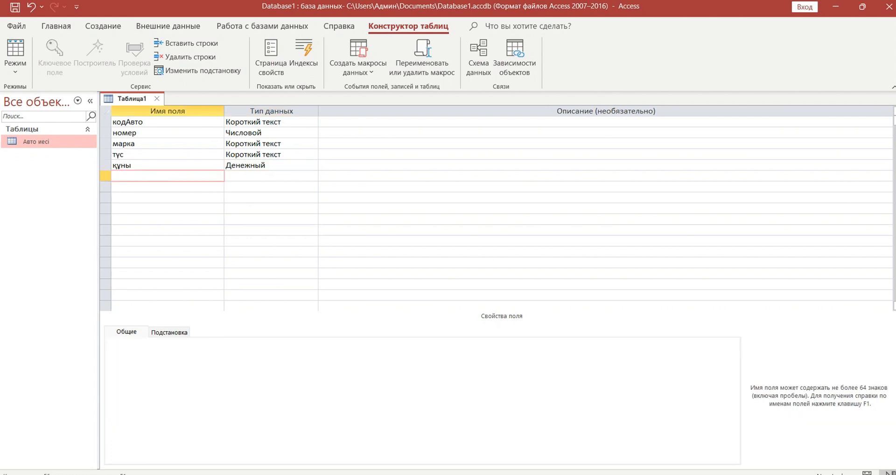
{"action": "type", "text": "шыққан жылы"}
{"action": "left_click", "coordinate": [252, 176]}
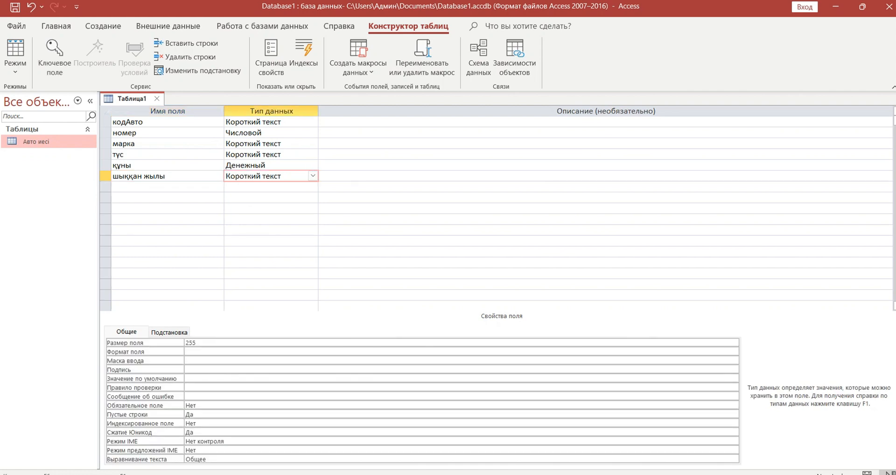
{"action": "left_click", "coordinate": [313, 176]}
{"action": "left_click", "coordinate": [252, 231]}
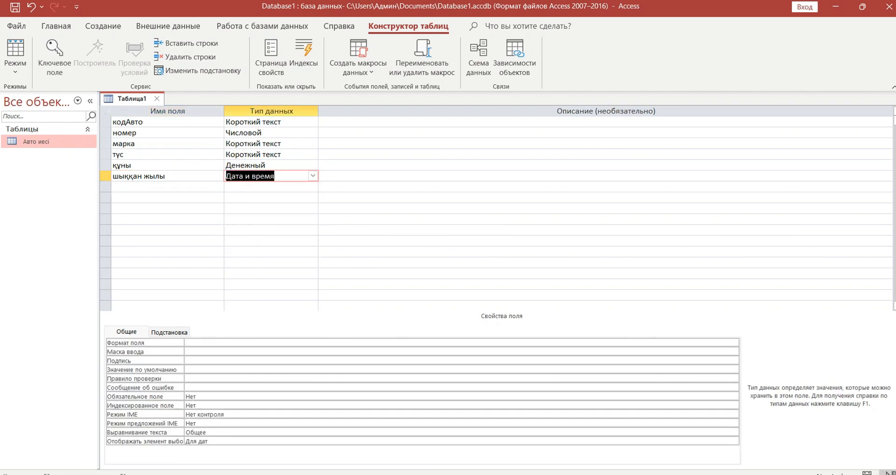
Add a field кодзауыт below шыққан жылы and set its data type to Числовой
{"action": "left_click", "coordinate": [167, 186]}
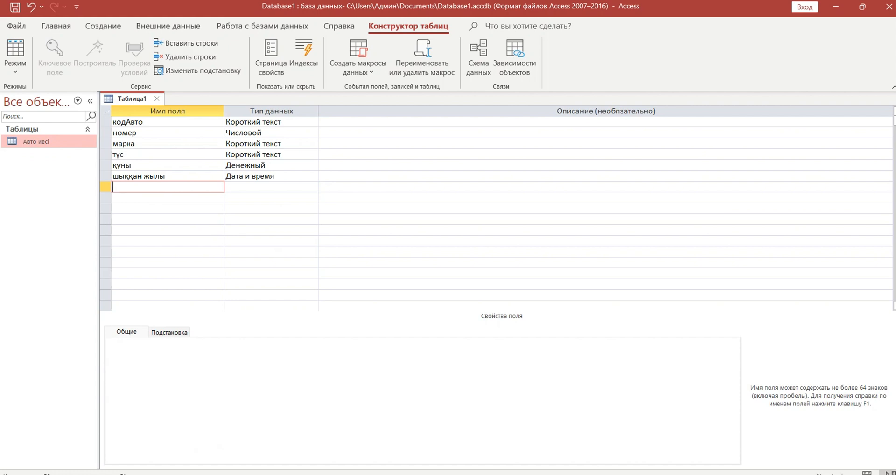
{"action": "type", "text": "қ"}
{"action": "type", "text": "од"}
{"action": "type", "text": "зауы"}
{"action": "type", "text": "т"}
{"action": "left_click", "coordinate": [312, 186]}
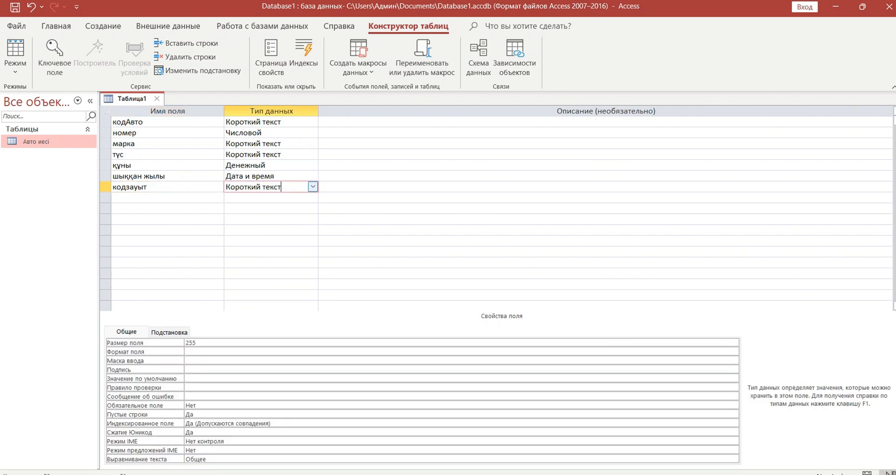
{"action": "left_click", "coordinate": [313, 187]}
{"action": "left_click", "coordinate": [252, 220]}
Add a field кодАлушы below кодзауыт and set its data type to Числовой
{"action": "left_click", "coordinate": [167, 198]}
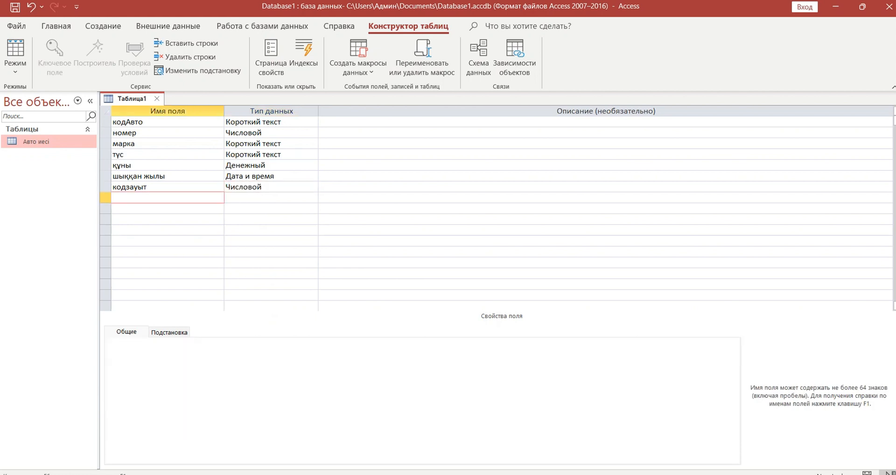
{"action": "type", "text": "кодАлушы"}
{"action": "left_click", "coordinate": [260, 197]}
{"action": "left_click", "coordinate": [327, 198]}
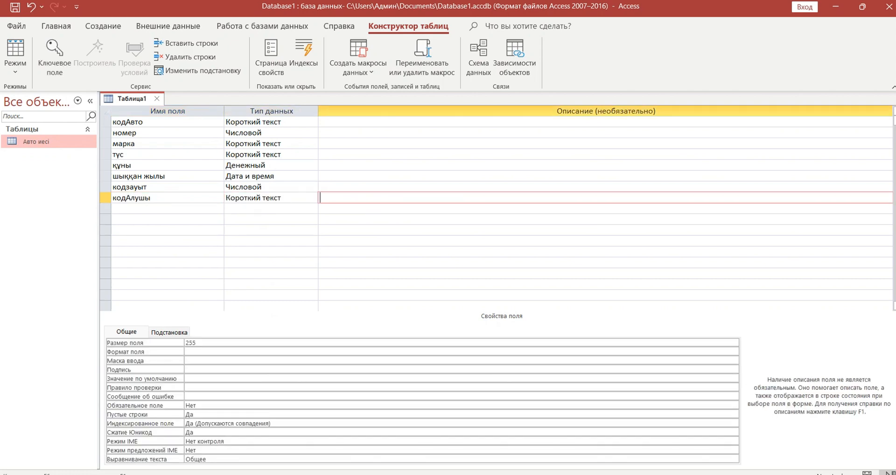
{"action": "left_click", "coordinate": [313, 198]}
{"action": "left_click", "coordinate": [252, 230]}
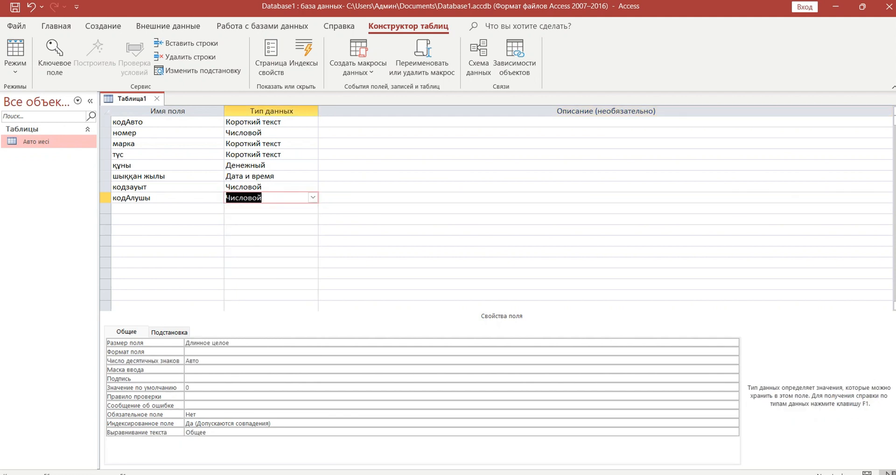
Add a field сатып алынған күні below кодАлушы and set its data type to Дата и время
{"action": "left_click", "coordinate": [167, 208]}
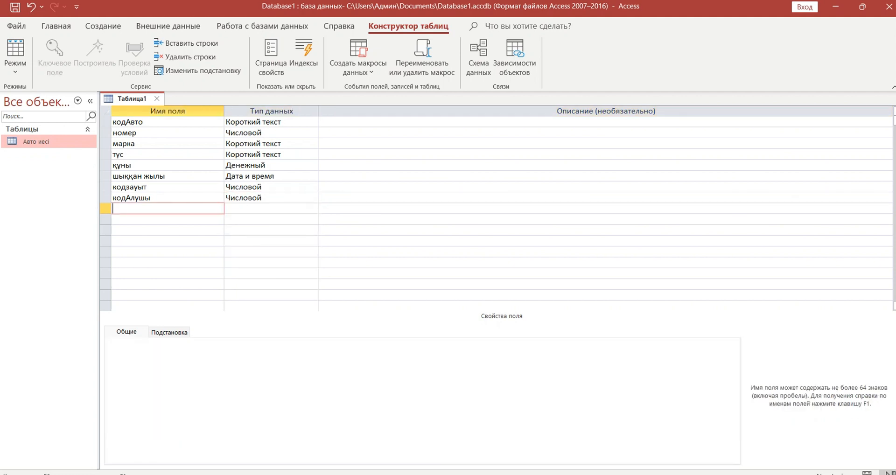
{"action": "type", "text": "сатып алынған күні"}
{"action": "left_click", "coordinate": [298, 209]}
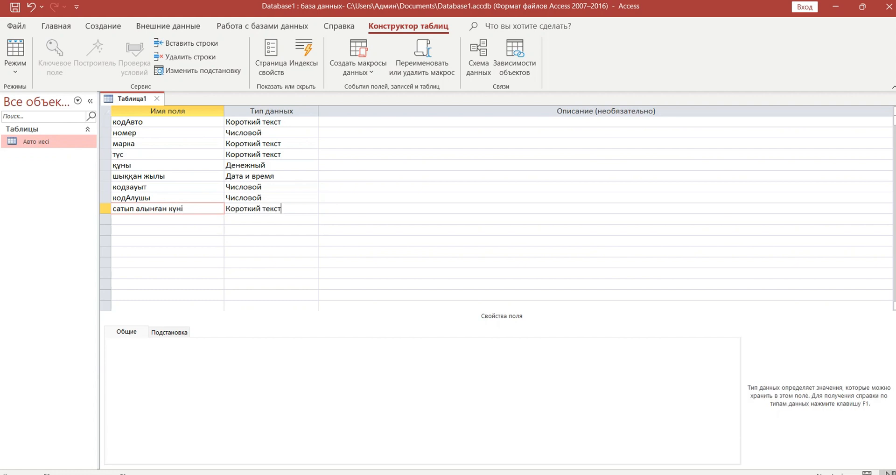
{"action": "left_click", "coordinate": [313, 209]}
{"action": "left_click", "coordinate": [271, 263]}
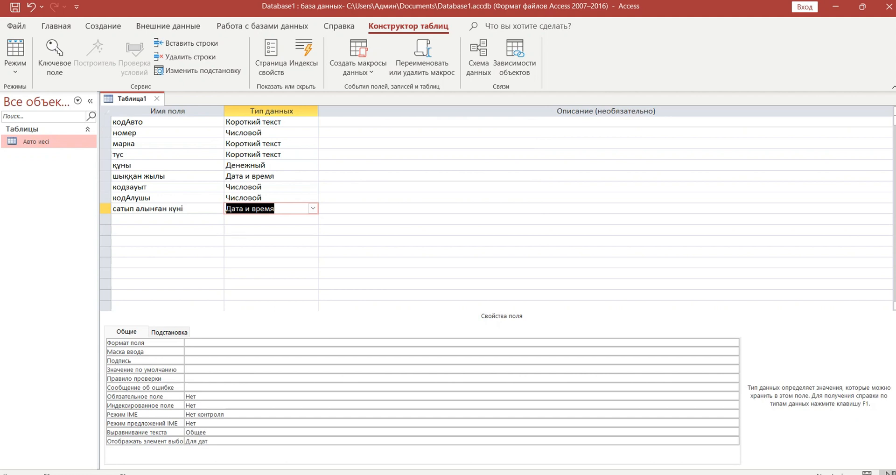
Make кодзауыт the primary key of the car table
{"action": "left_click", "coordinate": [105, 187]}
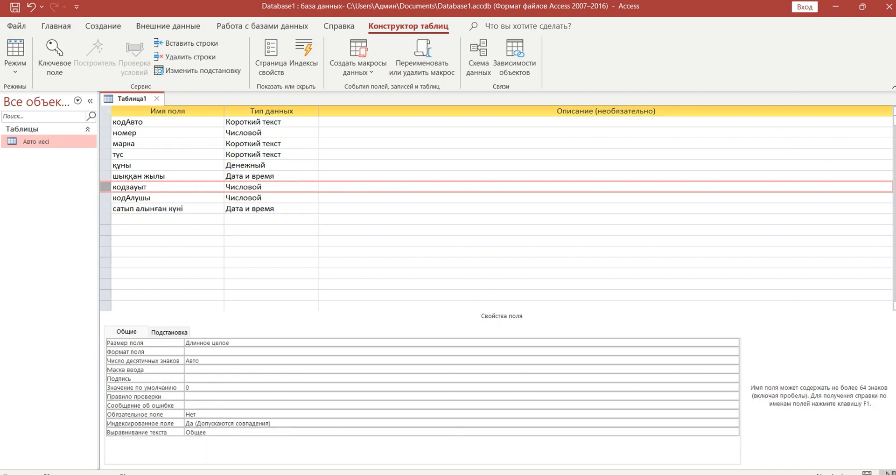
{"action": "right_click", "coordinate": [106, 187]}
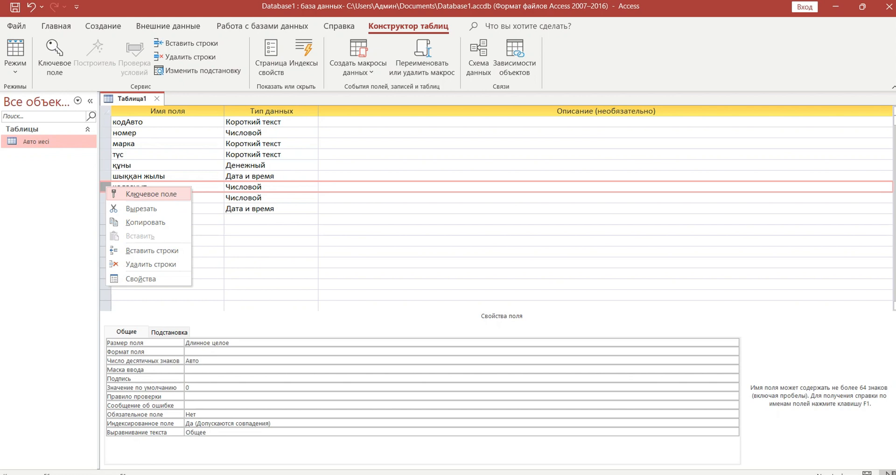
{"action": "left_click", "coordinate": [151, 193]}
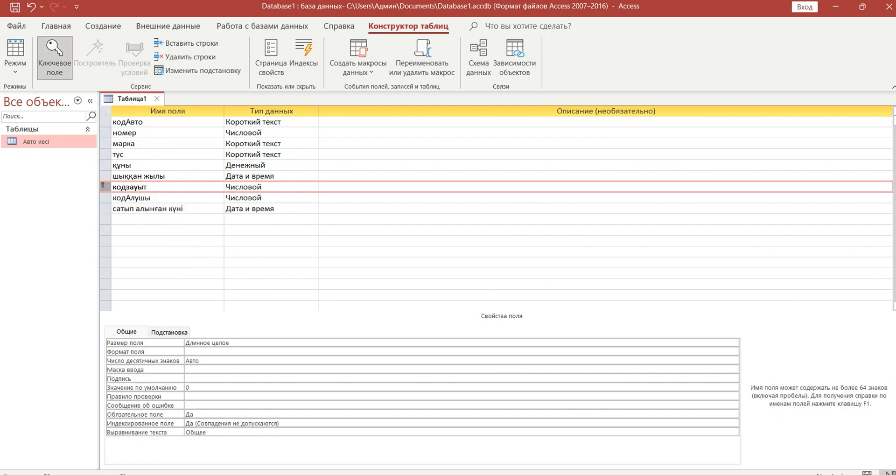
Close the car table and save it under the name Авто
{"action": "left_click", "coordinate": [156, 98]}
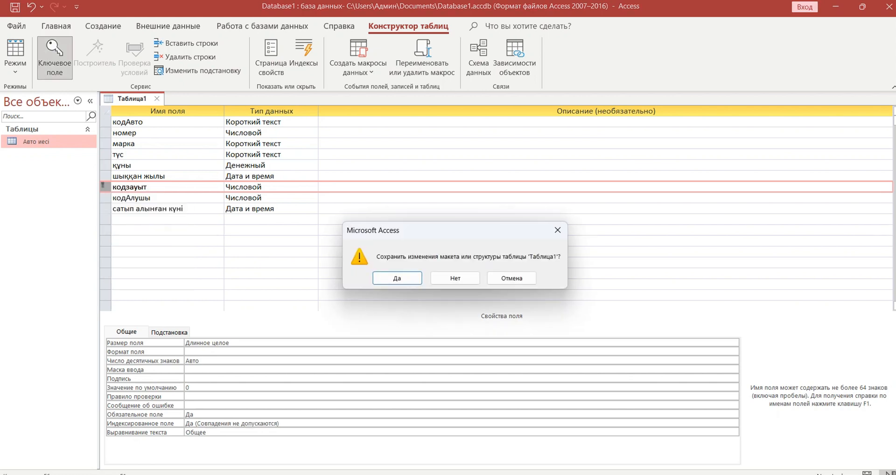
{"action": "left_click", "coordinate": [397, 277]}
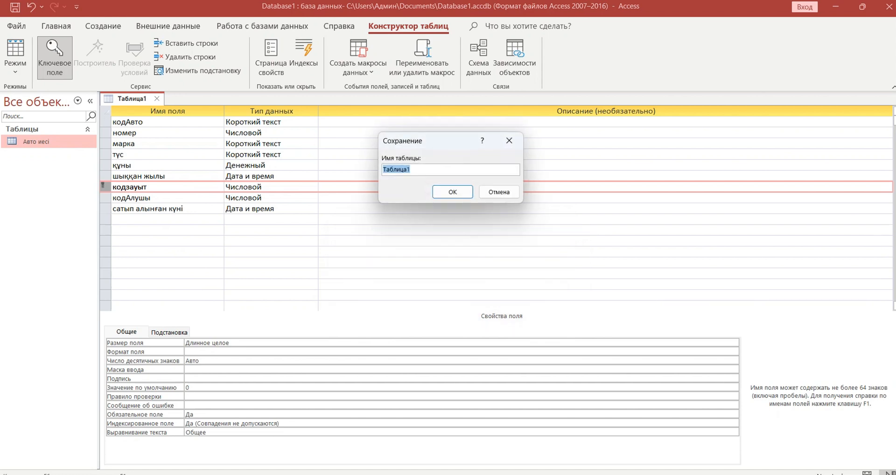
{"action": "type", "text": "Авто"}
{"action": "key", "text": "Return"}
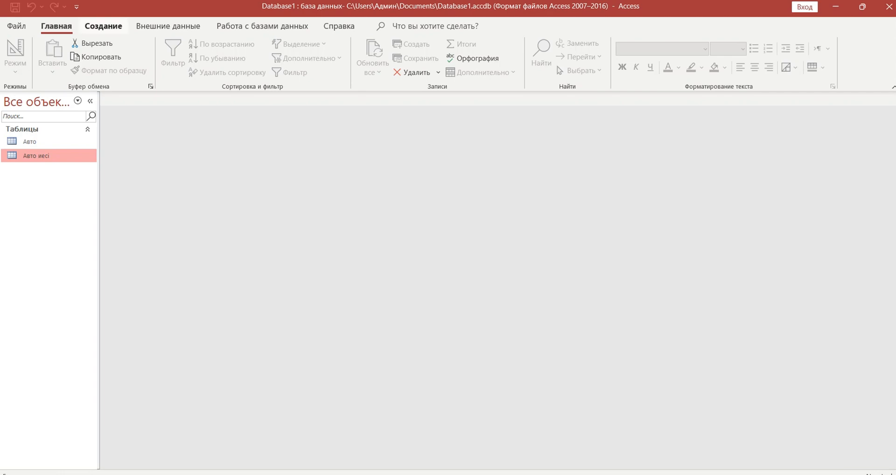
Create a third table in design view with a first field кодЗауыт of type Числовой
{"action": "left_click", "coordinate": [103, 25]}
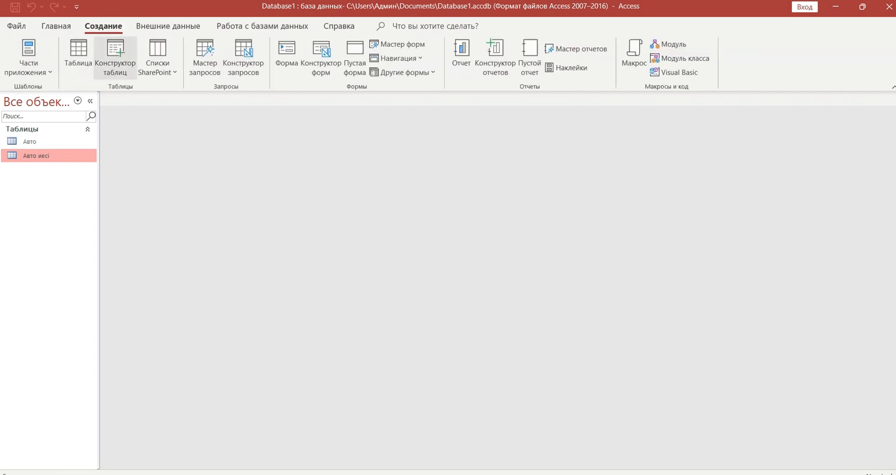
{"action": "left_click", "coordinate": [116, 56]}
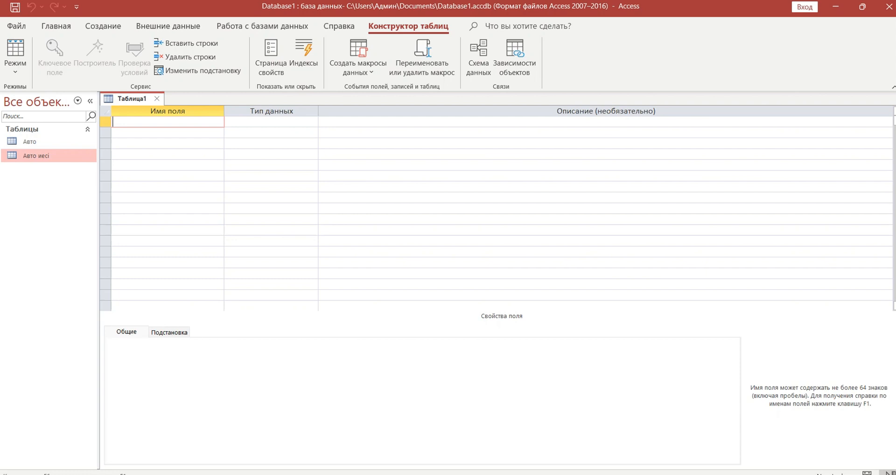
{"action": "type", "text": "кодЗауыт"}
{"action": "key", "text": "Tab"}
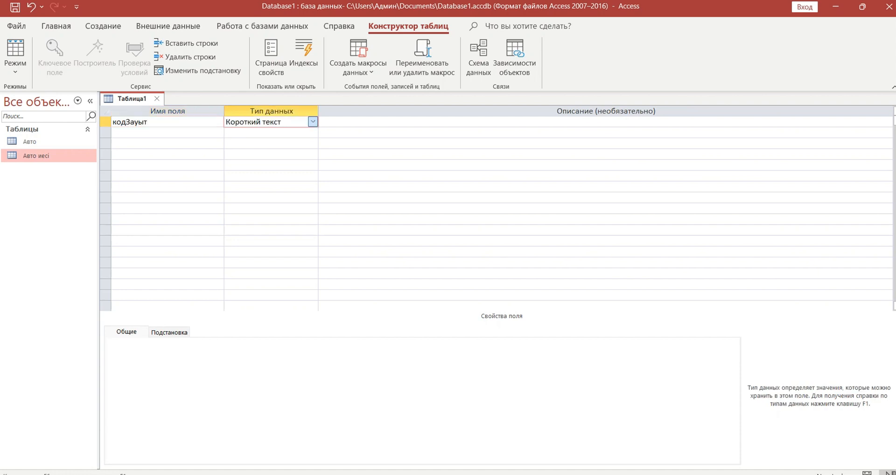
{"action": "key", "text": "alt+Down"}
{"action": "left_click", "coordinate": [245, 155]}
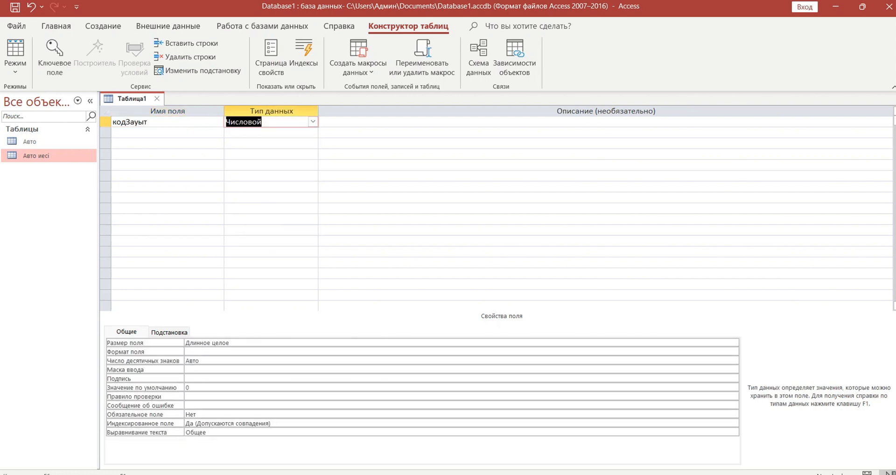
Add the fields зауыт аты, Қала and Директор аты жөні below кодЗауыт, all with the data type Короткий текст
{"action": "left_click", "coordinate": [140, 133]}
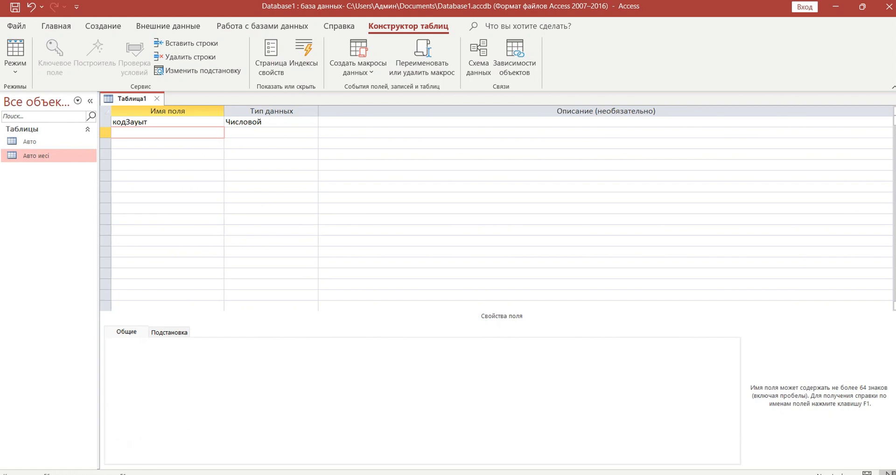
{"action": "type", "text": "зауыт аты"}
{"action": "key", "text": "Down"}
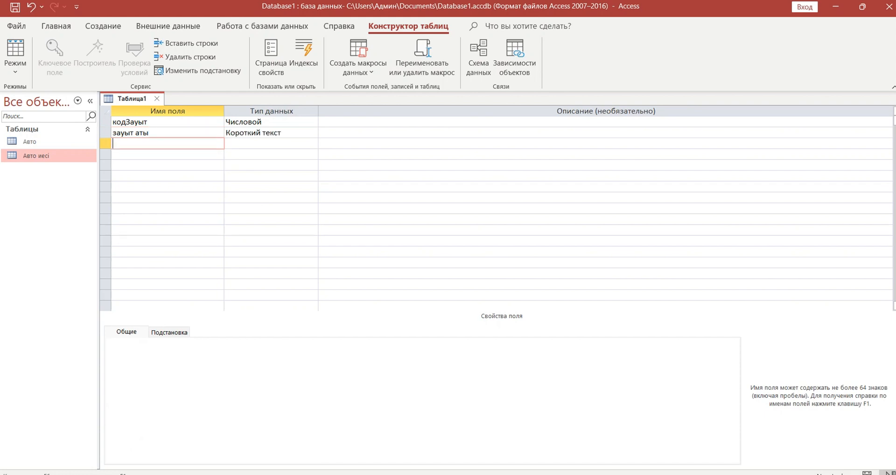
{"action": "type", "text": "Қала"}
{"action": "key", "text": "Down"}
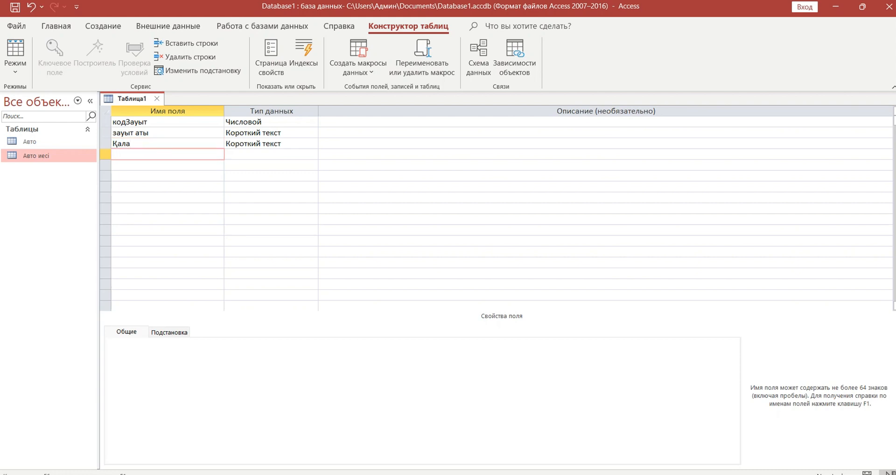
{"action": "type", "text": "Директор аты жөні"}
{"action": "key", "text": "Down"}
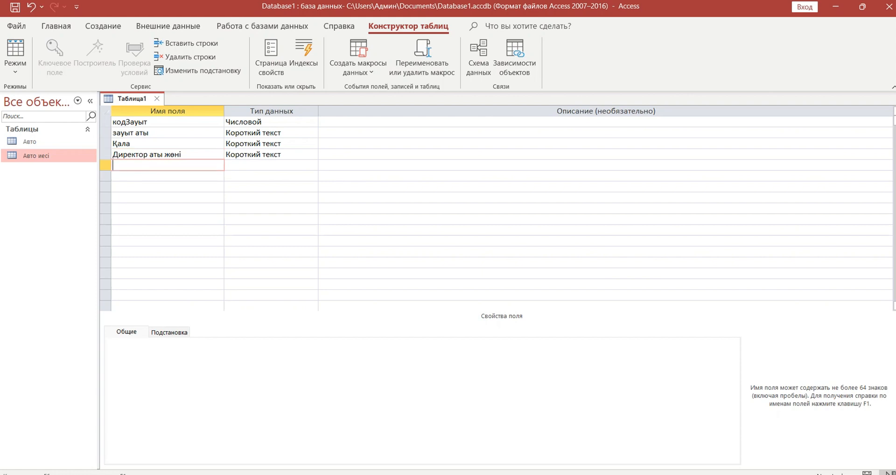
Add a field Авто шығу саны below Директор аты жөні and set its data type to Числовой
{"action": "type", "text": "Авто шығу саны"}
{"action": "key", "text": "Down"}
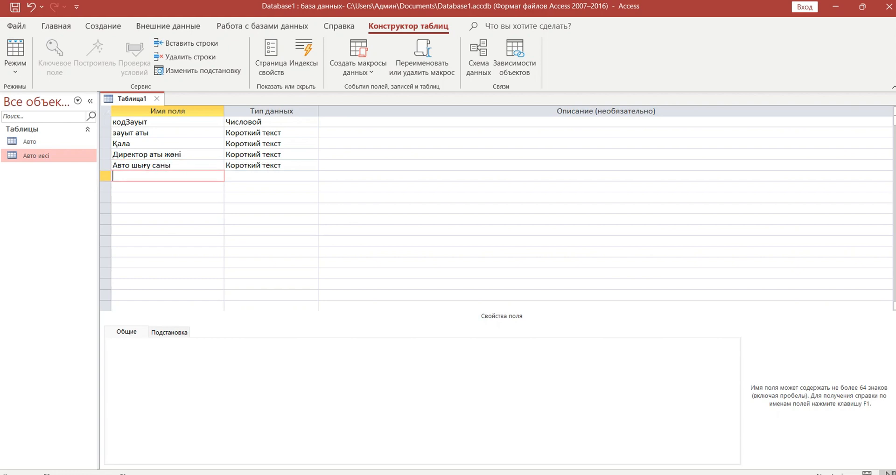
{"action": "left_click", "coordinate": [312, 165]}
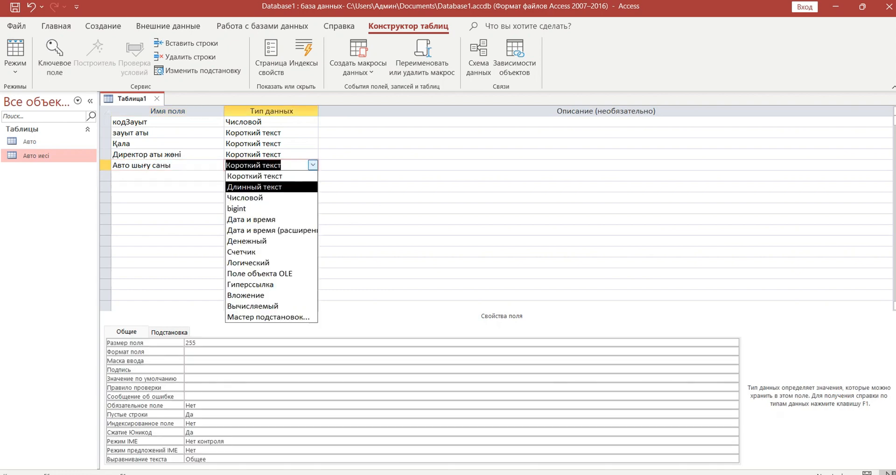
{"action": "left_click", "coordinate": [247, 197]}
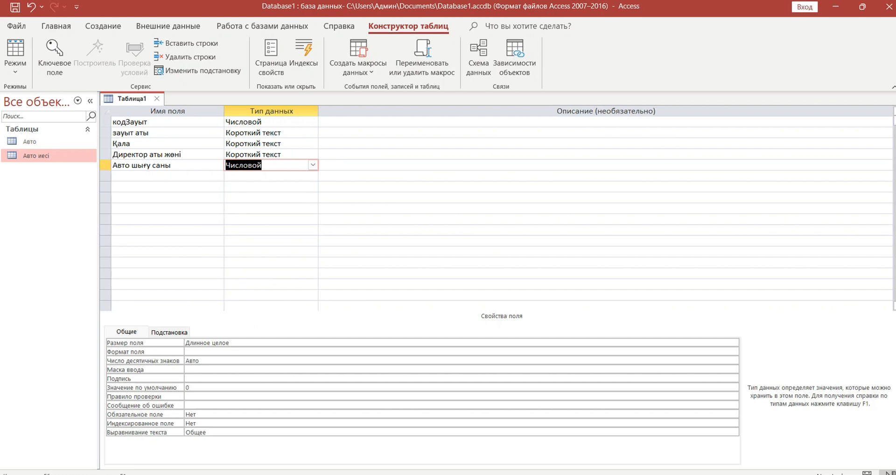
Make кодЗауыт the primary key of the factory table
{"action": "left_click", "coordinate": [106, 122]}
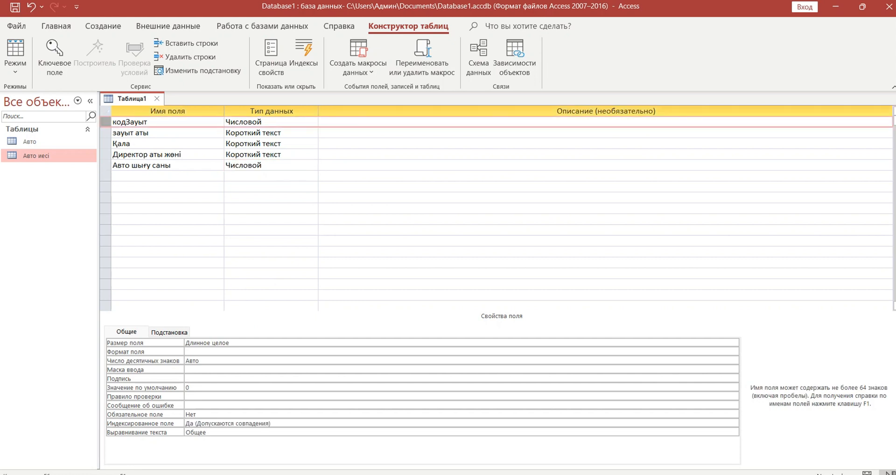
{"action": "right_click", "coordinate": [106, 123]}
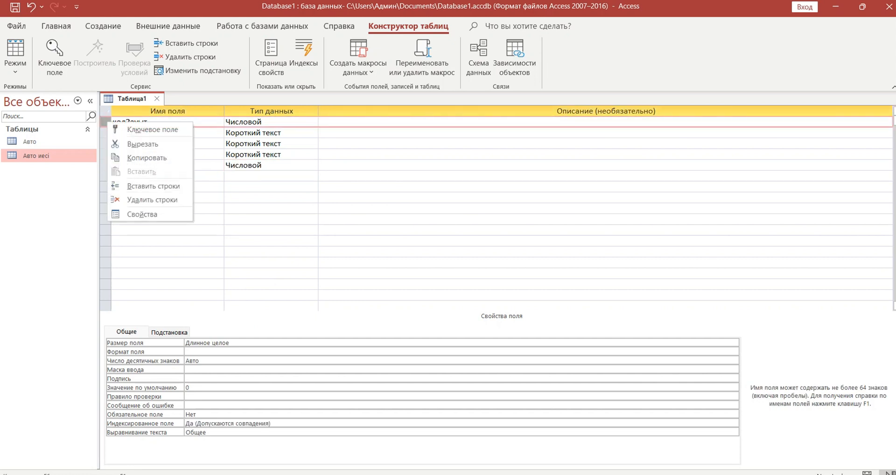
{"action": "left_click", "coordinate": [140, 127]}
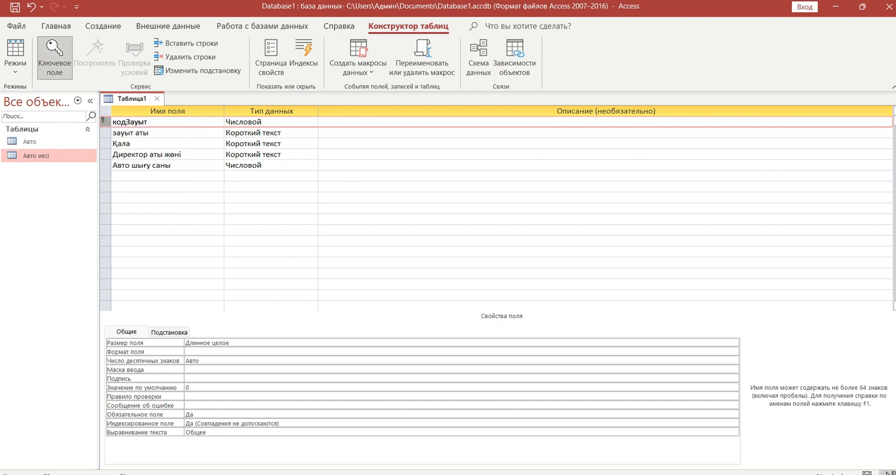
Close the factory table and save it under the name ауыт
{"action": "left_click", "coordinate": [157, 98]}
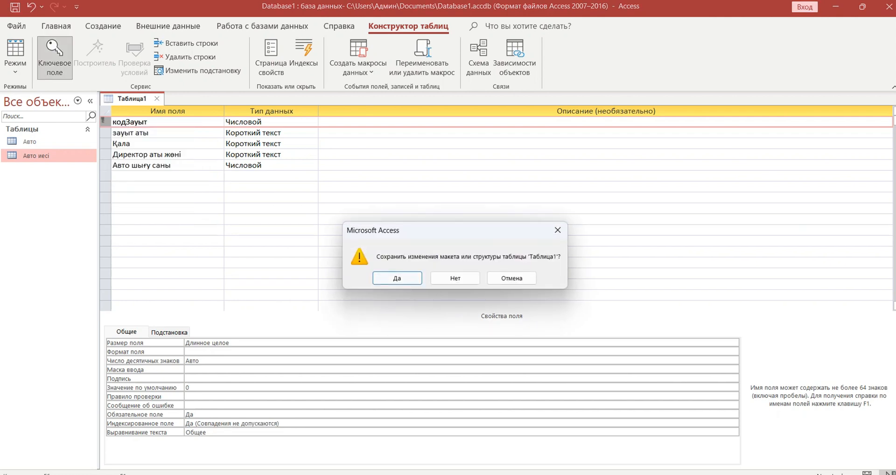
{"action": "key", "text": "Return"}
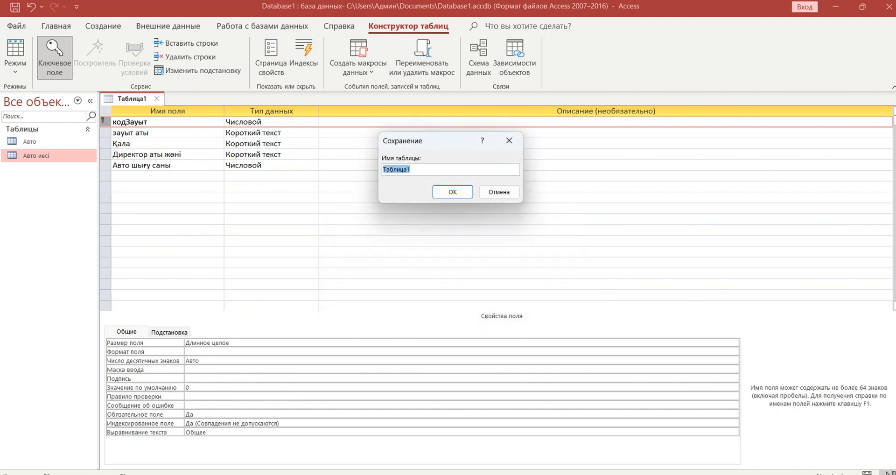
{"action": "type", "text": "ауыт"}
{"action": "left_click", "coordinate": [452, 192]}
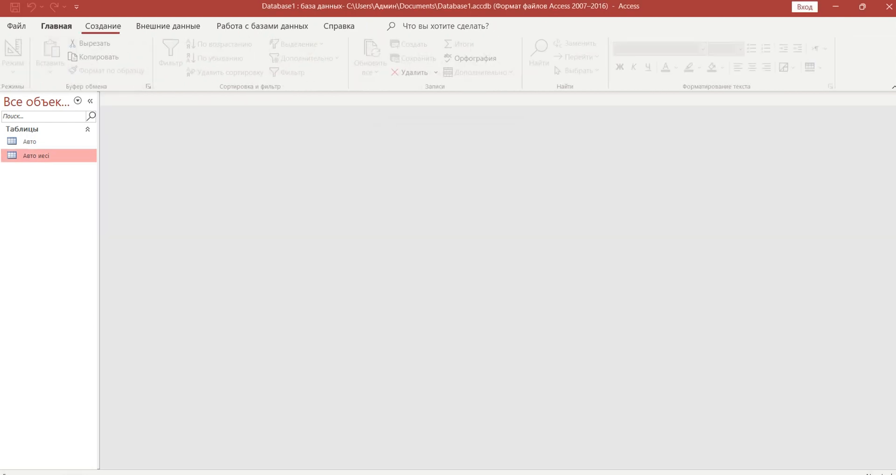